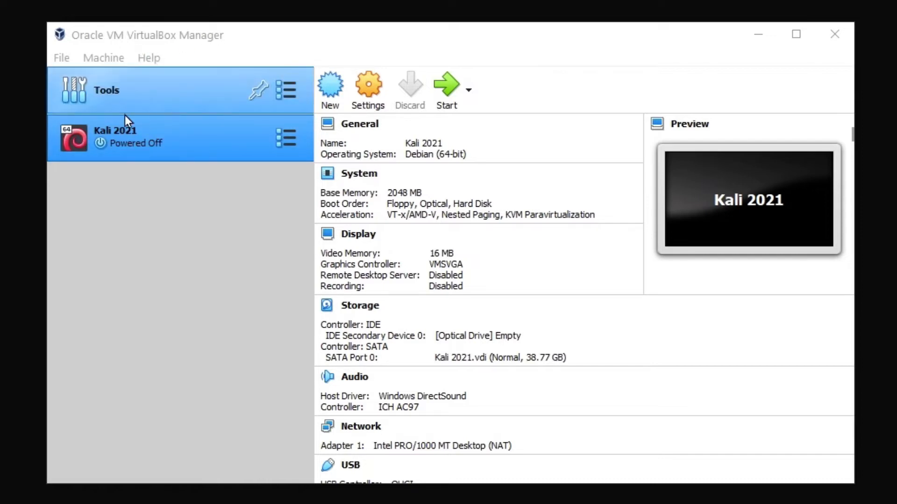
Open Kali 2021's Storage settings and add an optical drive to Controller: IDE.
{"action": "left_click", "coordinate": [369, 94]}
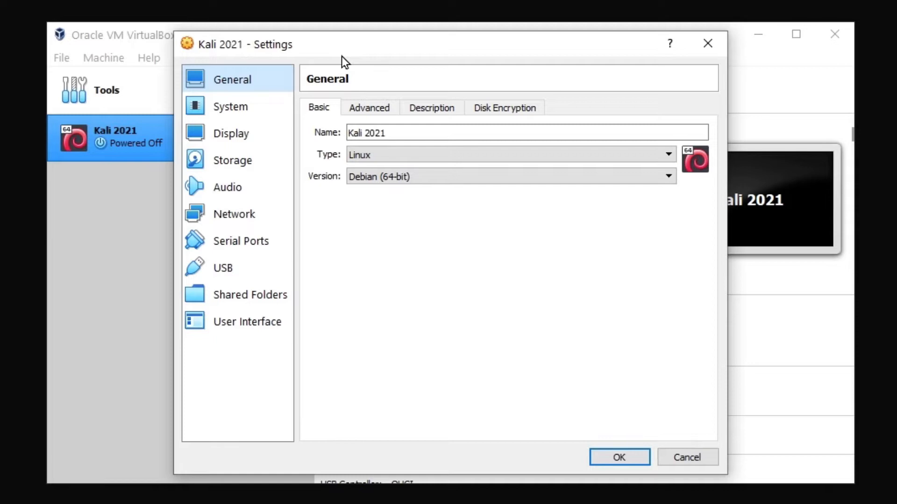
{"action": "left_click", "coordinate": [231, 162]}
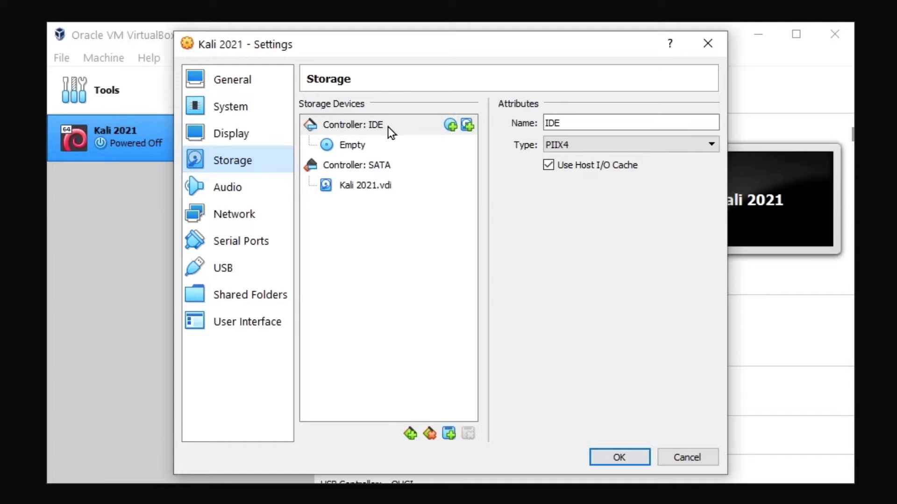
{"action": "left_click", "coordinate": [451, 125]}
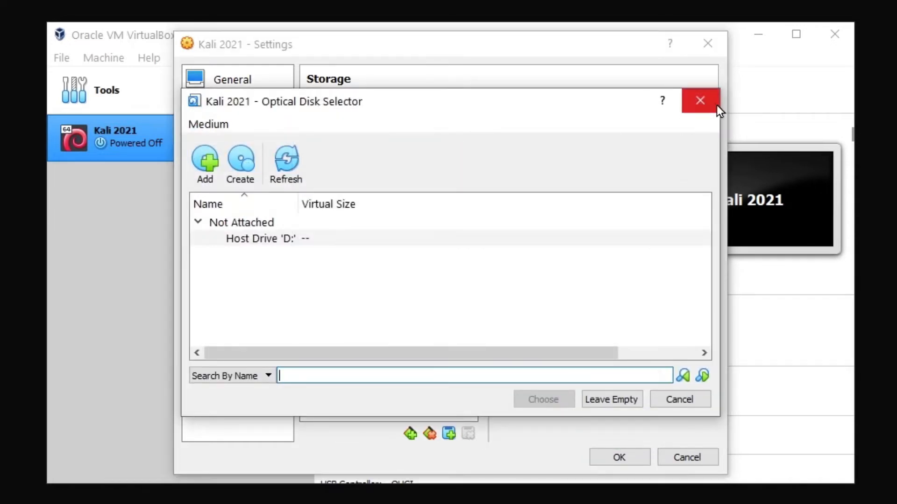
{"action": "left_click", "coordinate": [716, 105]}
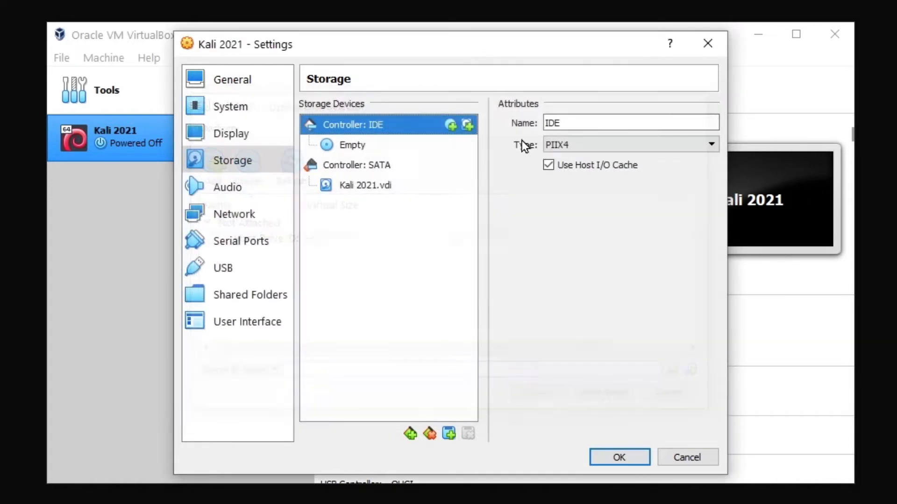
{"action": "left_click", "coordinate": [450, 126]}
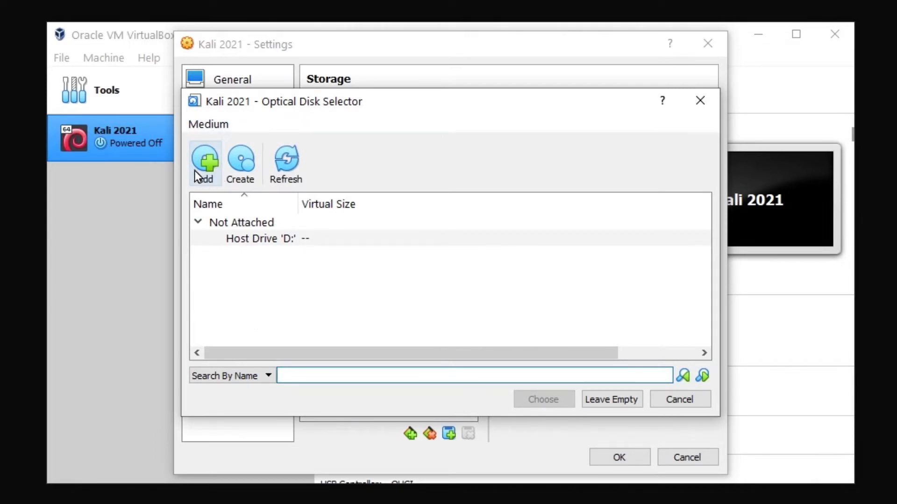
Add kali-linux-2021.1-installer-amd64.iso from the Desktop and select it in the disk list.
{"action": "left_click", "coordinate": [205, 161]}
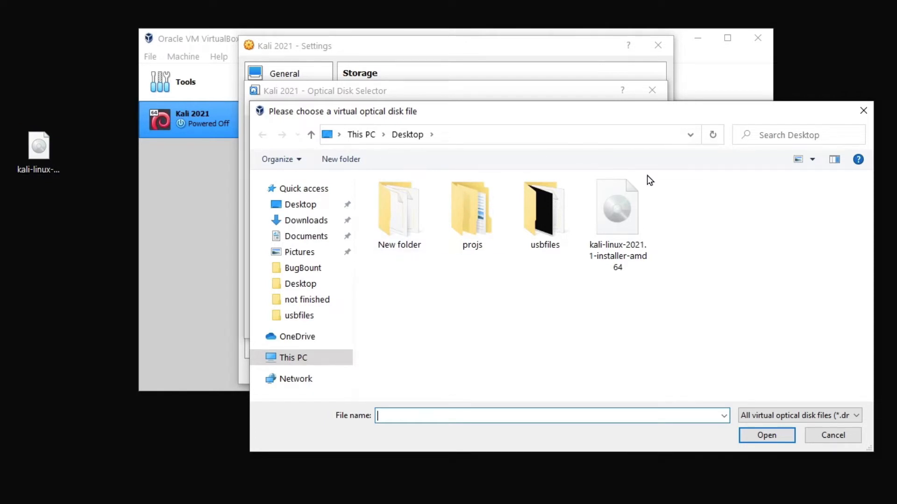
{"action": "double_click", "coordinate": [613, 243]}
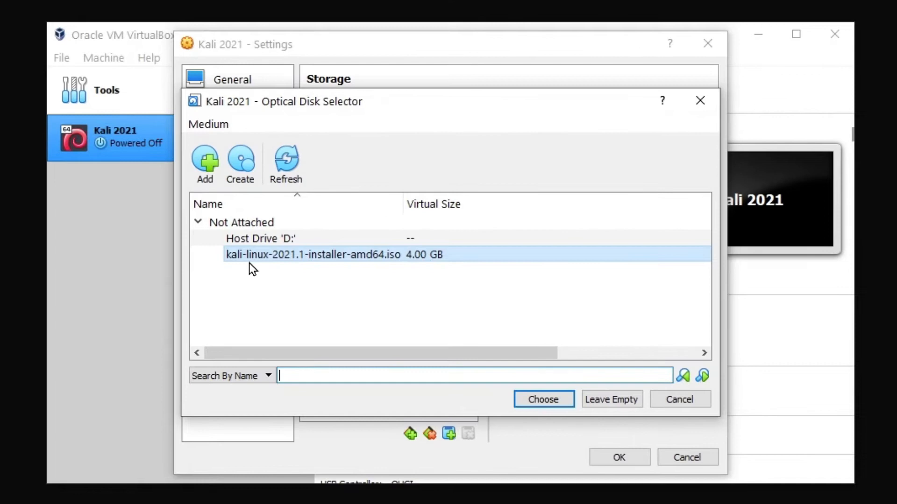
{"action": "left_click", "coordinate": [312, 214]}
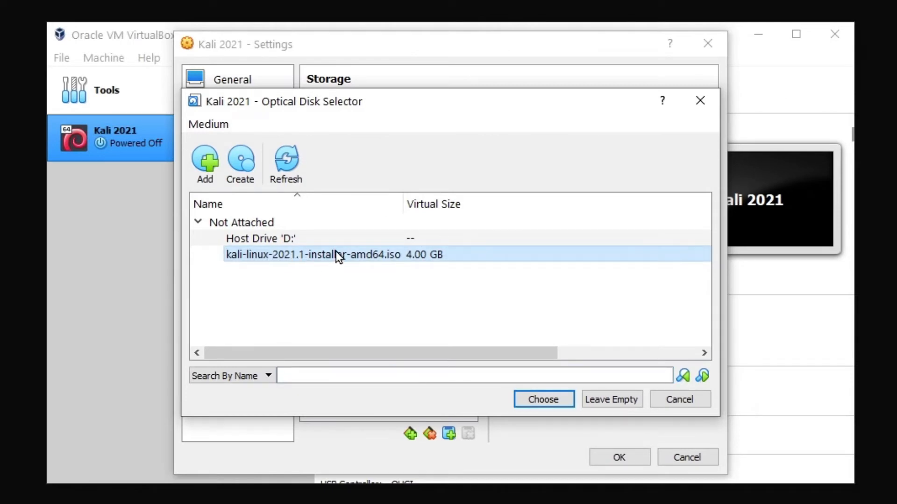
Attach the Kali ISO to the IDE controller, remove the Empty optical drive, and view Network settings.
{"action": "left_click", "coordinate": [545, 399]}
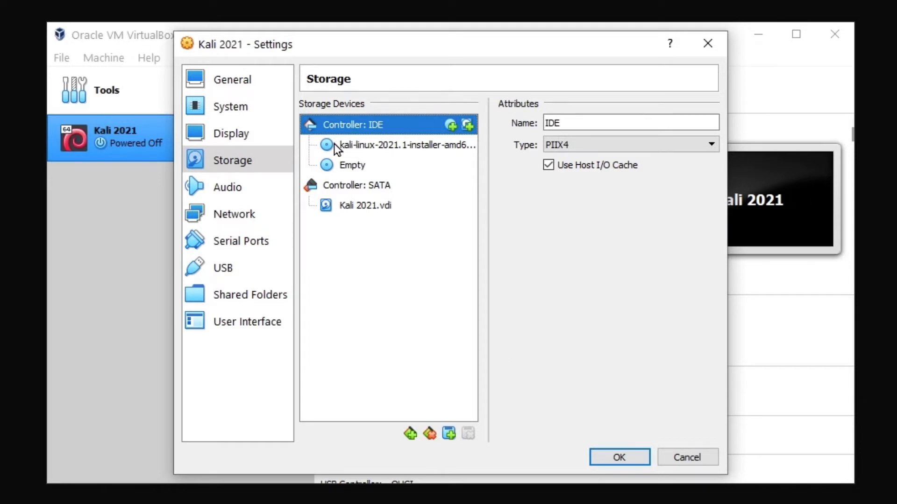
{"action": "right_click", "coordinate": [347, 165]}
{"action": "left_click", "coordinate": [353, 234]}
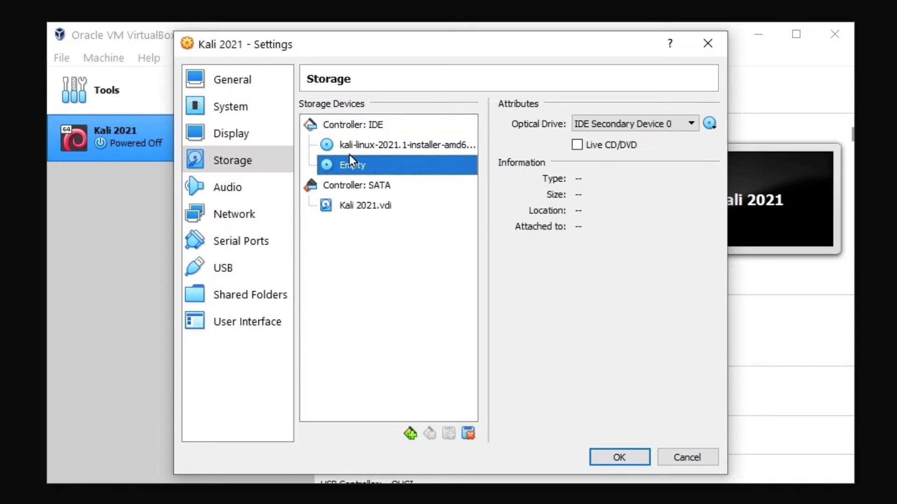
{"action": "right_click", "coordinate": [352, 169]}
{"action": "left_click", "coordinate": [419, 182]}
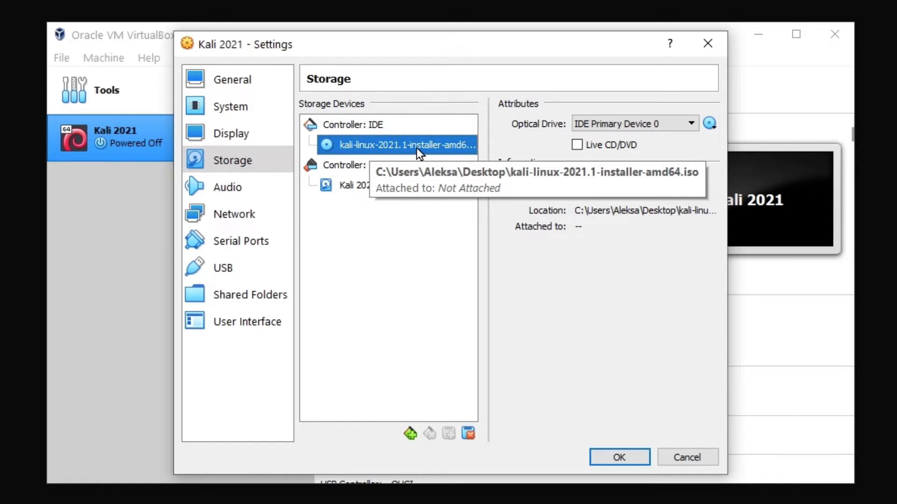
{"action": "left_click", "coordinate": [226, 216]}
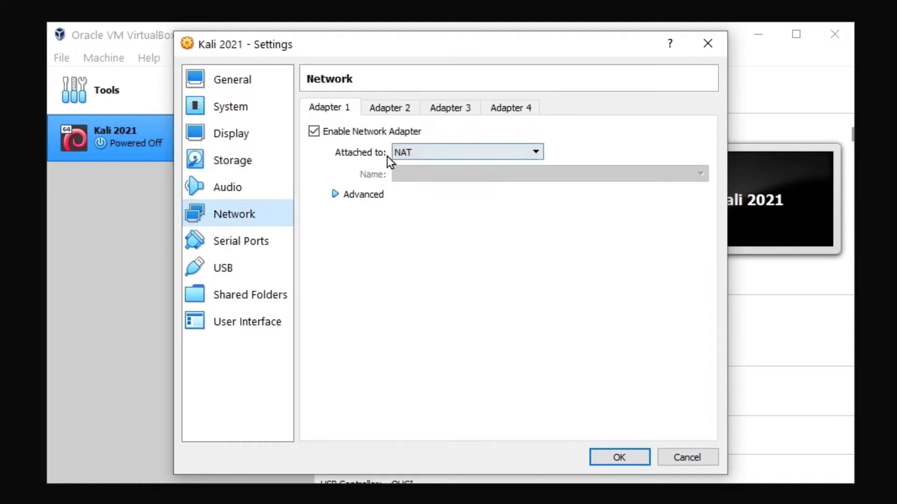
Set Adapter 1's attachment to Bridged Adapter and bring up the host interface Name list.
{"action": "left_click", "coordinate": [434, 155]}
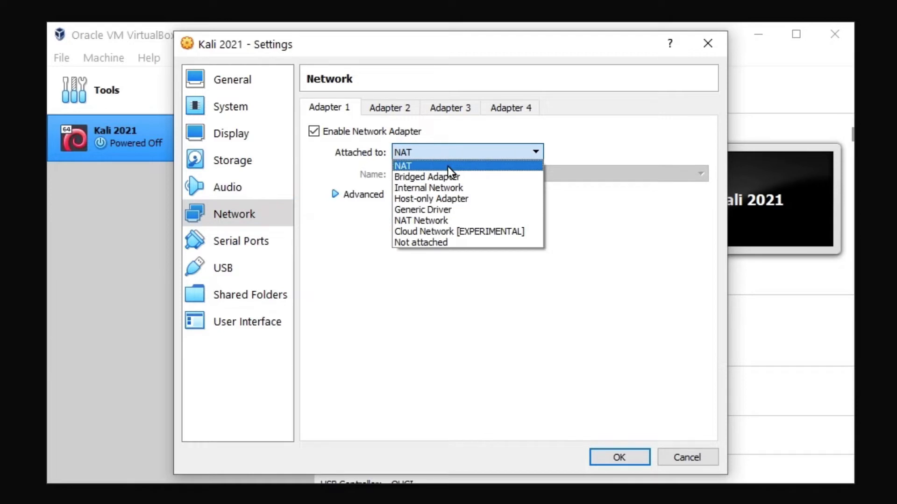
{"action": "left_click", "coordinate": [442, 176]}
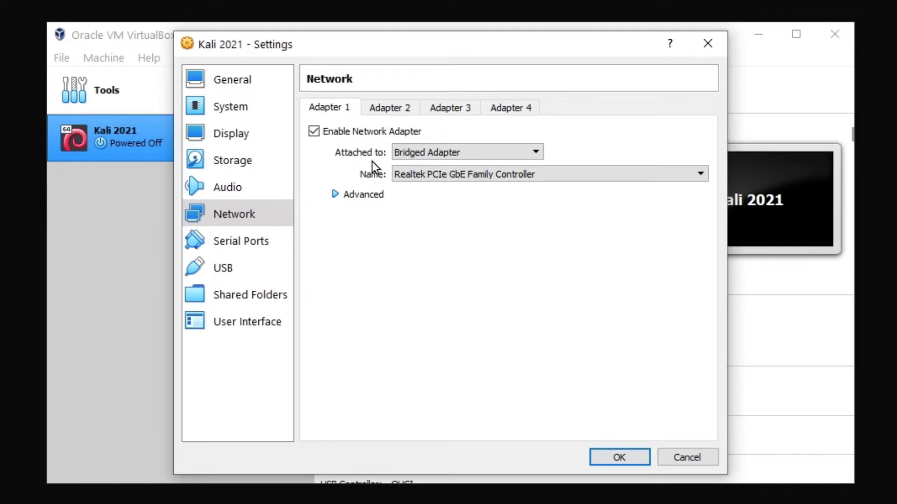
{"action": "left_click", "coordinate": [450, 153]}
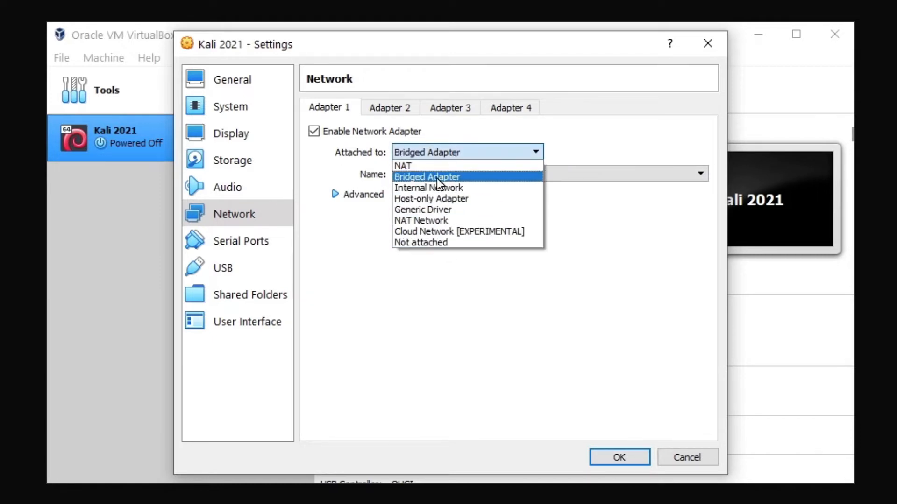
{"action": "left_click", "coordinate": [434, 178]}
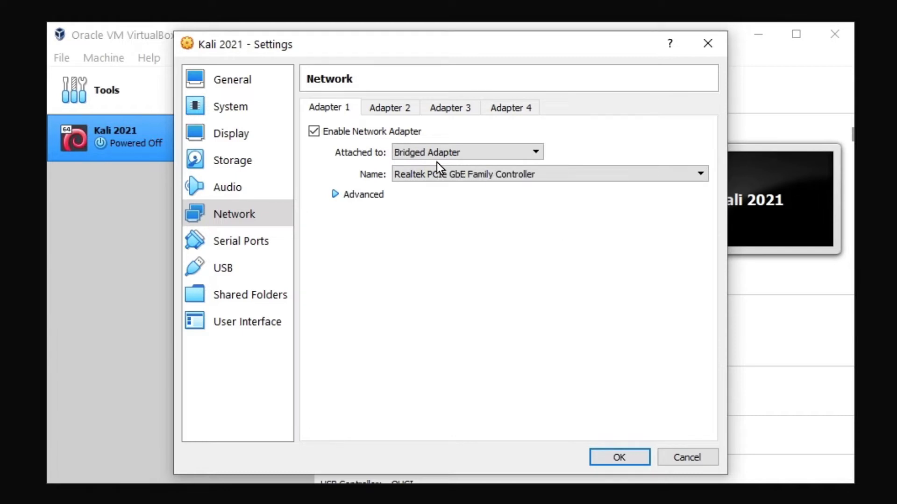
{"action": "left_click", "coordinate": [414, 153]}
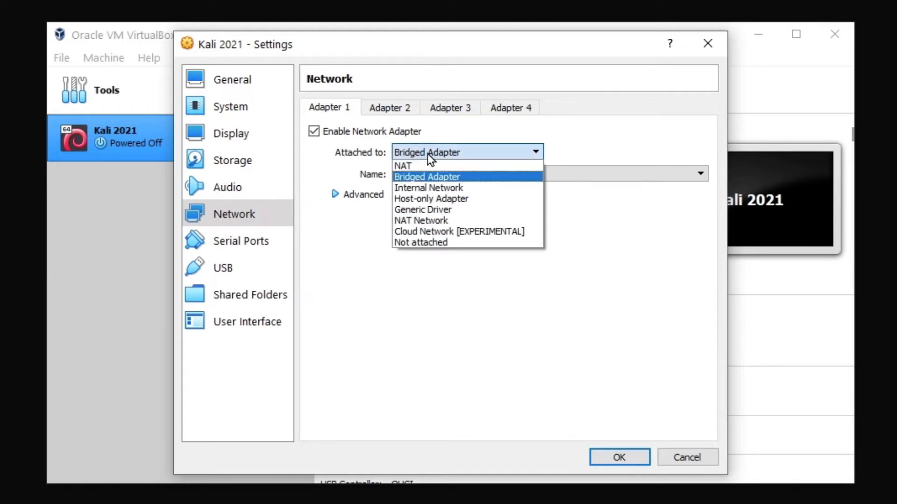
{"action": "left_click", "coordinate": [404, 177]}
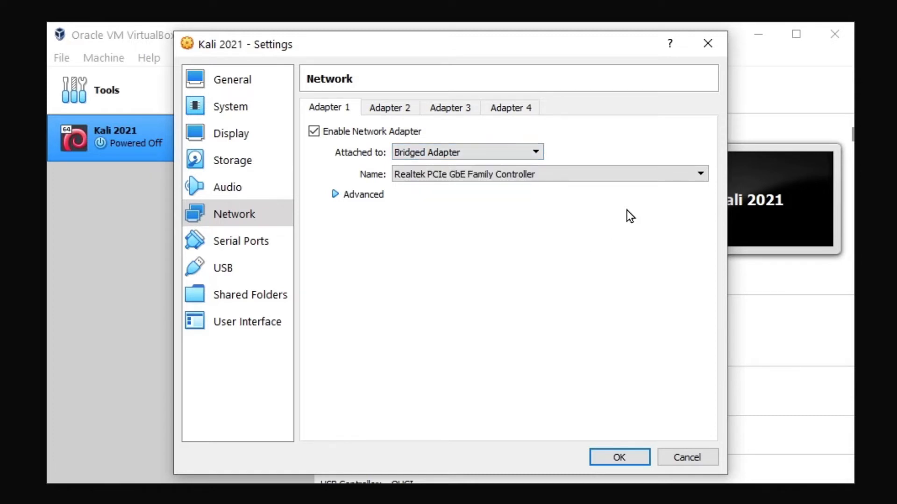
{"action": "left_click", "coordinate": [637, 174]}
Bridge Adapter 1 to the Realtek PCIe GbE Family Controller and save the settings.
{"action": "left_click", "coordinate": [486, 188]}
{"action": "left_click", "coordinate": [613, 452]}
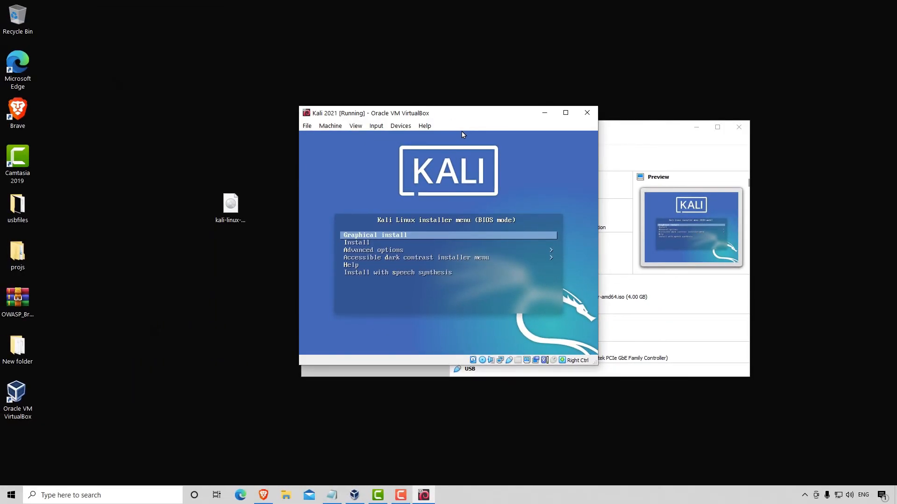
Maximize the running Kali VM window and start the Graphical install.
{"action": "left_click", "coordinate": [566, 113]}
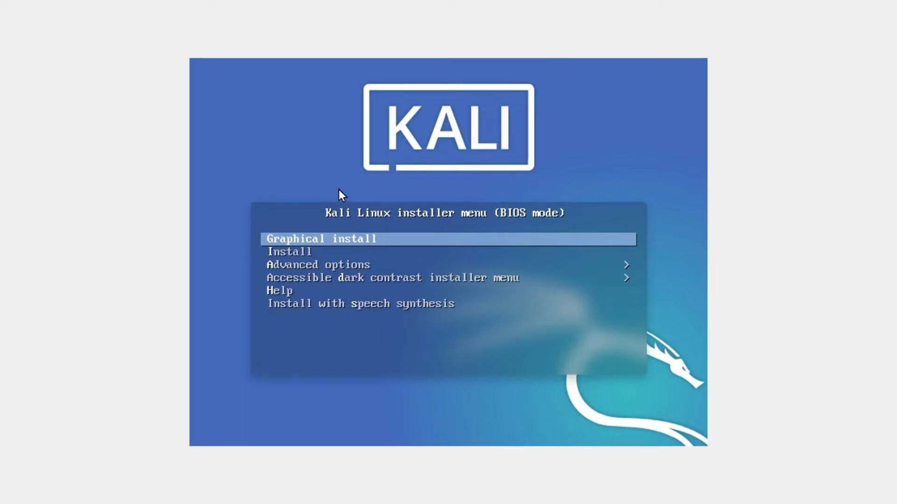
{"action": "key", "text": "Return"}
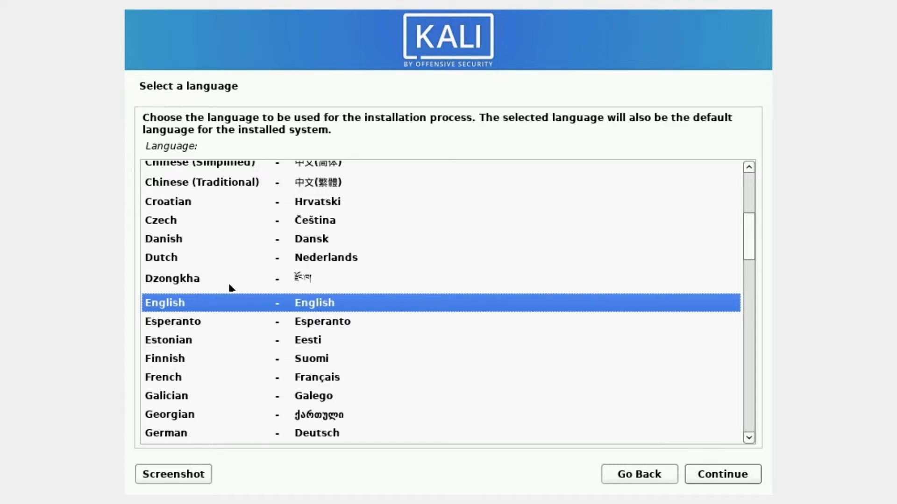
Choose English language, United States location and the American English keymap.
{"action": "double_click", "coordinate": [246, 303]}
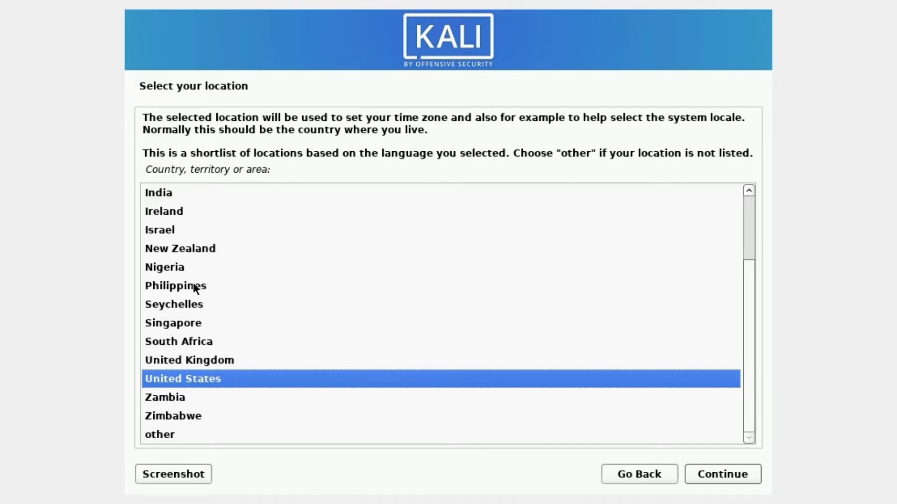
{"action": "double_click", "coordinate": [205, 384]}
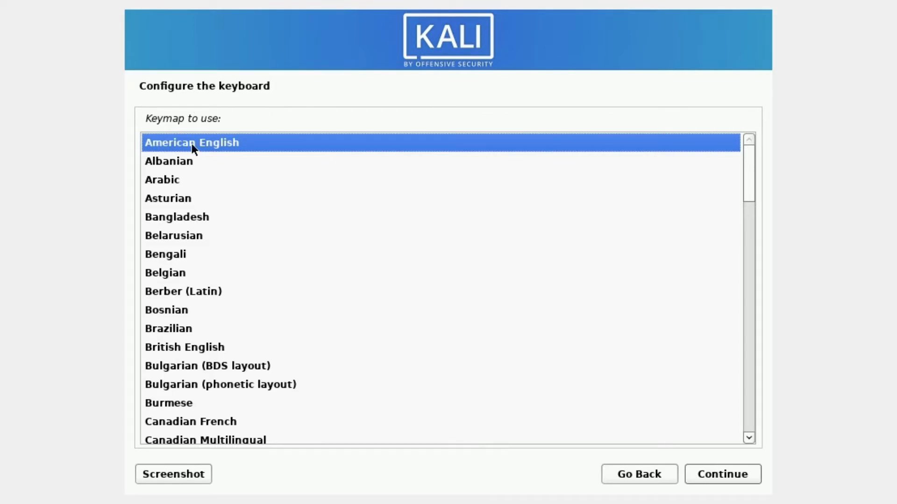
{"action": "double_click", "coordinate": [224, 151]}
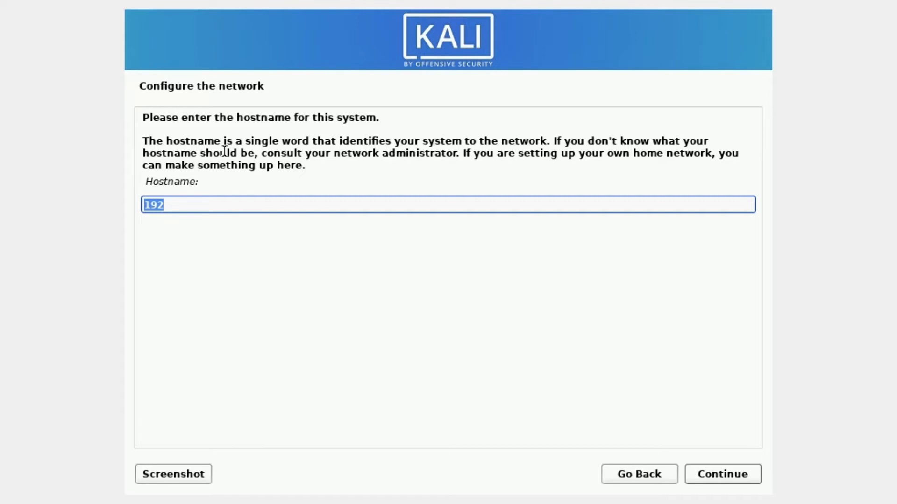
Set the hostname to 'kali' and leave the domain name blank.
{"action": "key", "text": "BackSpace"}
{"action": "type", "text": "kali"}
{"action": "key", "text": "Return"}
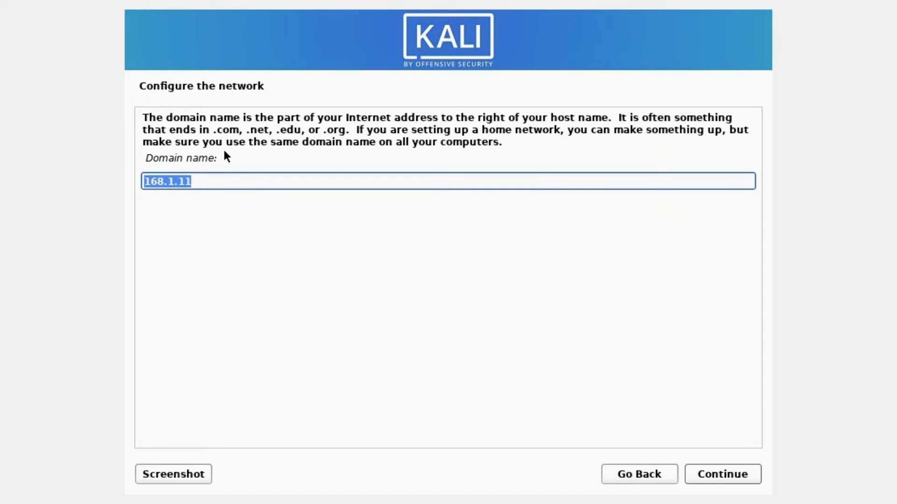
{"action": "key", "text": "BackSpace"}
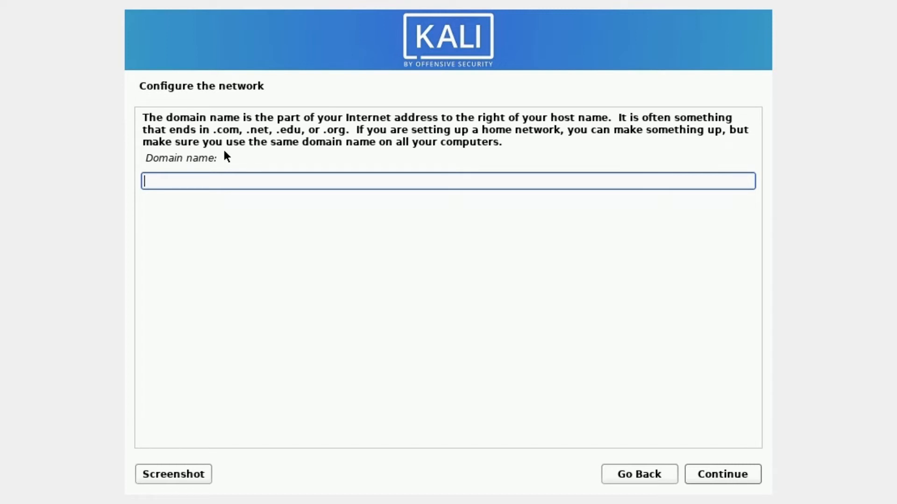
{"action": "key", "text": "Return"}
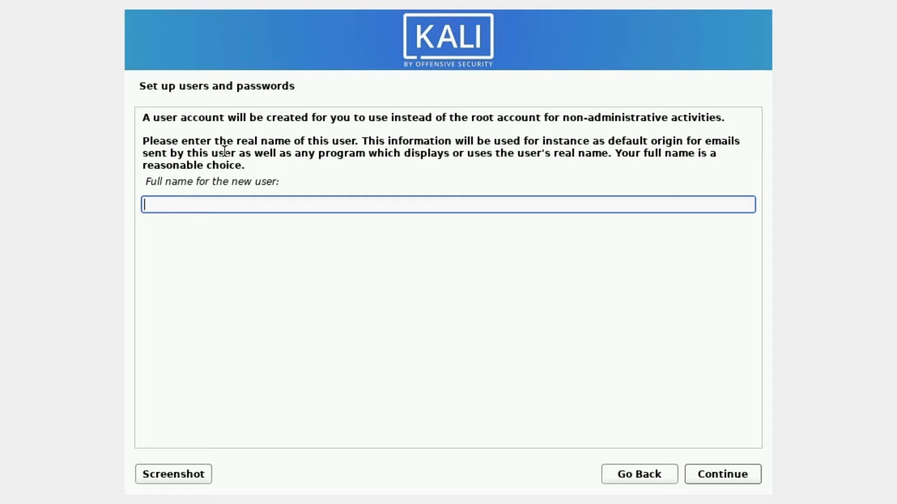
Enter the user's full name, accept the suggested username, and set and confirm the account password.
{"action": "type", "text": "mrhacker"}
{"action": "key", "text": "Return"}
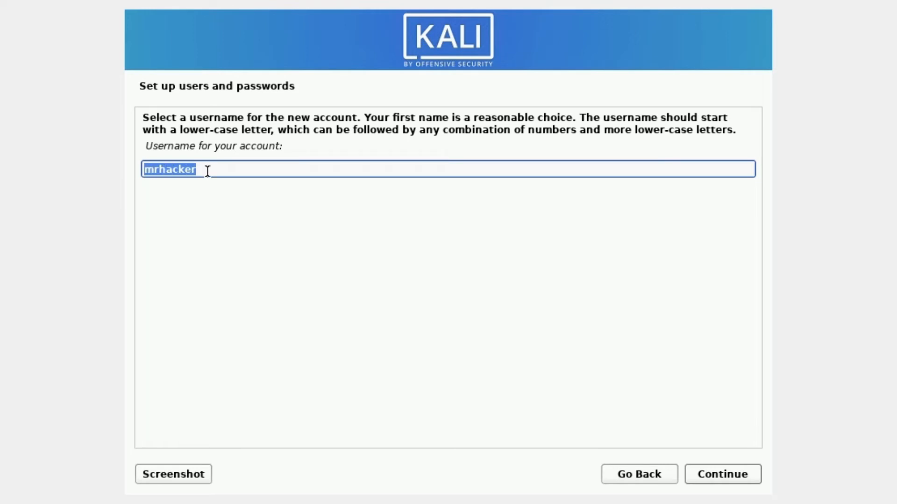
{"action": "key", "text": "Return"}
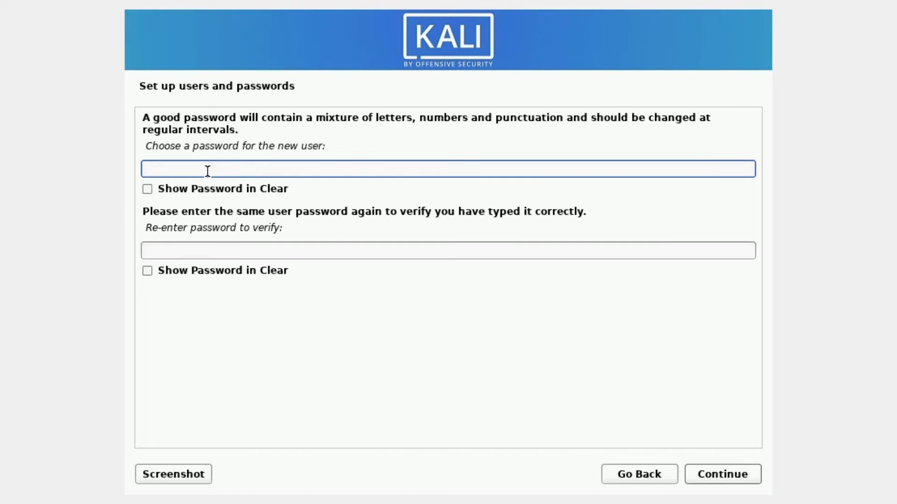
{"action": "type", "text": "********"}
{"action": "key", "text": "Tab"}
{"action": "key", "text": "Tab"}
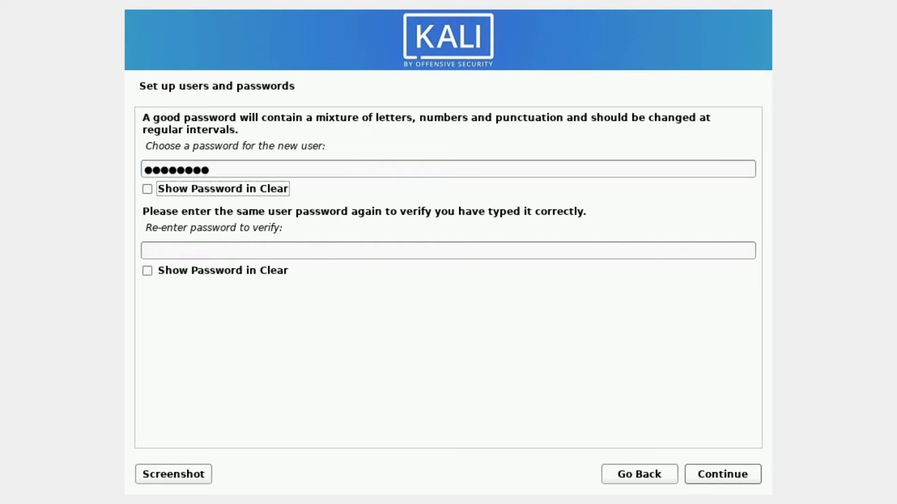
{"action": "type", "text": "********"}
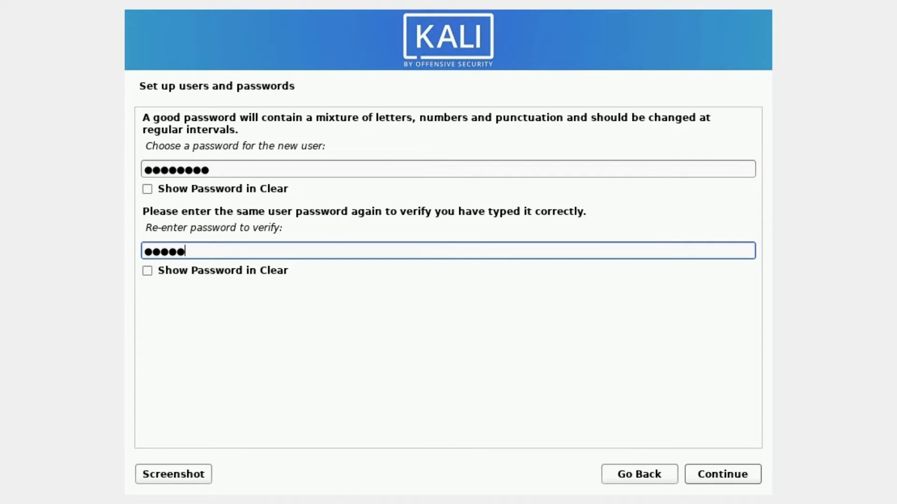
{"action": "key", "text": "Tab"}
{"action": "key", "text": "Tab"}
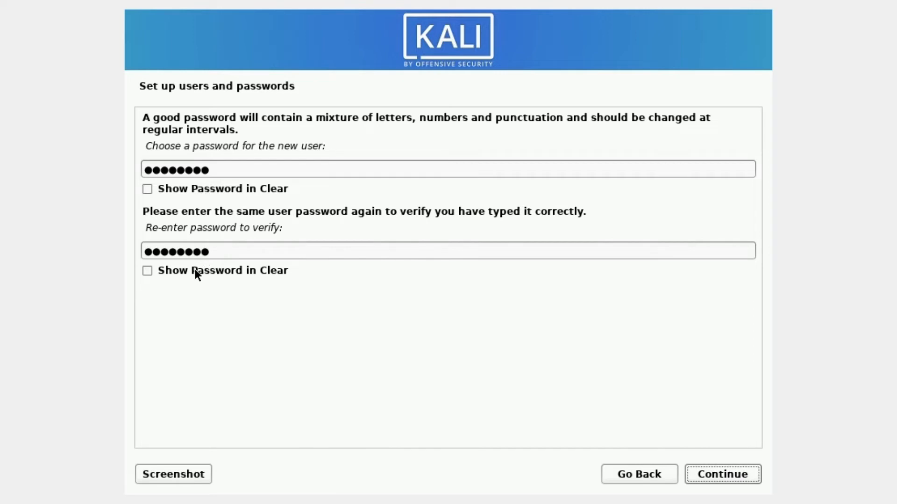
{"action": "left_click", "coordinate": [730, 472]}
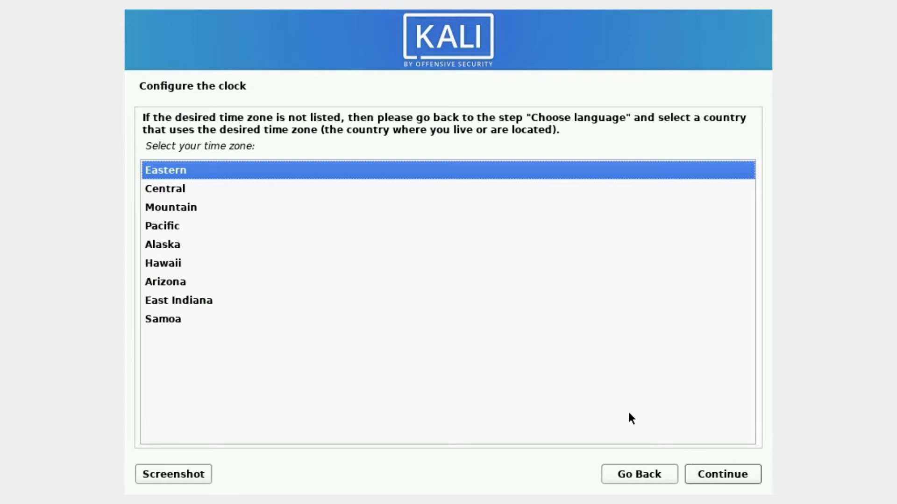
Keep Eastern as the time zone and continue past the clock setup.
{"action": "key", "text": "Down"}
{"action": "key", "text": "Up"}
{"action": "key", "text": "Return"}
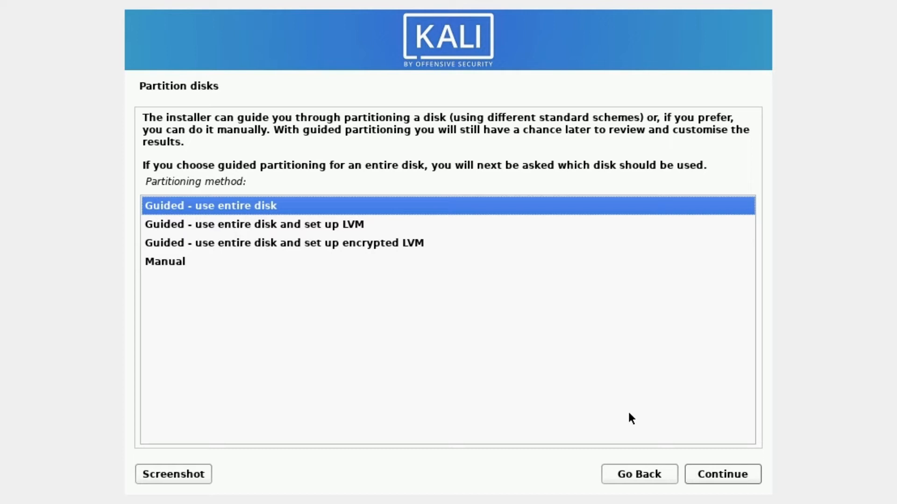
Guide-partition the entire 41.6 GB VBOX HARDDISK with all files in one partition.
{"action": "key", "text": "Return"}
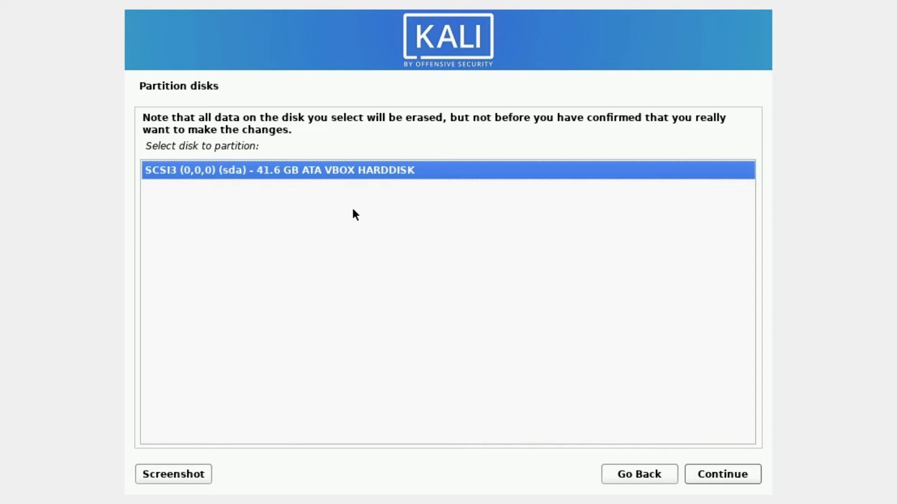
{"action": "key", "text": "Return"}
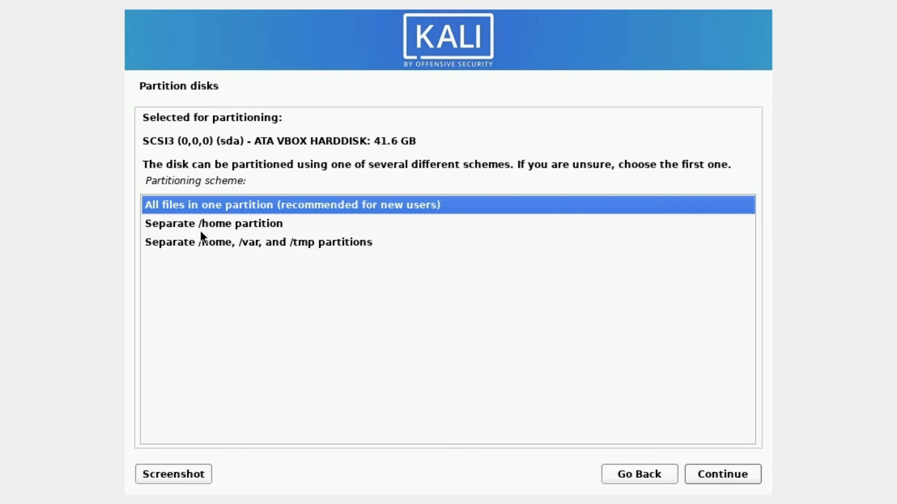
{"action": "key", "text": "Down"}
{"action": "key", "text": "Up"}
{"action": "key", "text": "Return"}
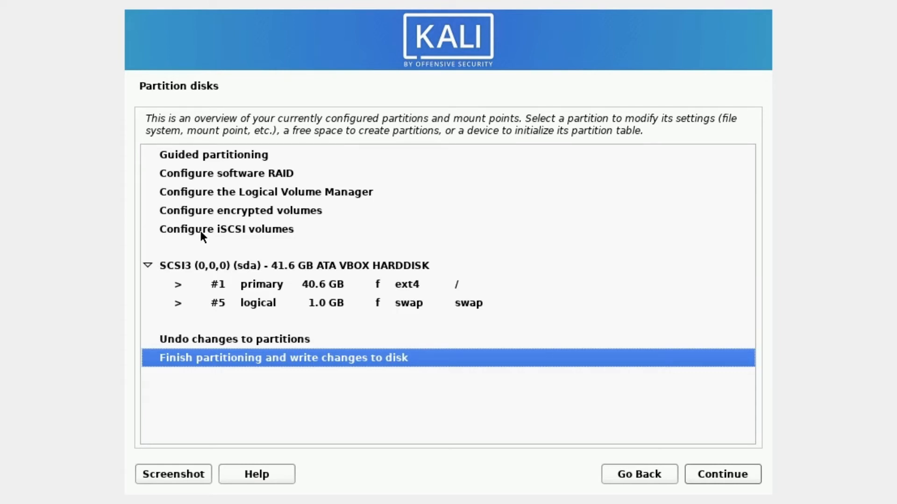
Finish partitioning and confirm Yes to write the ext4 and swap partitions to disk.
{"action": "key", "text": "Return"}
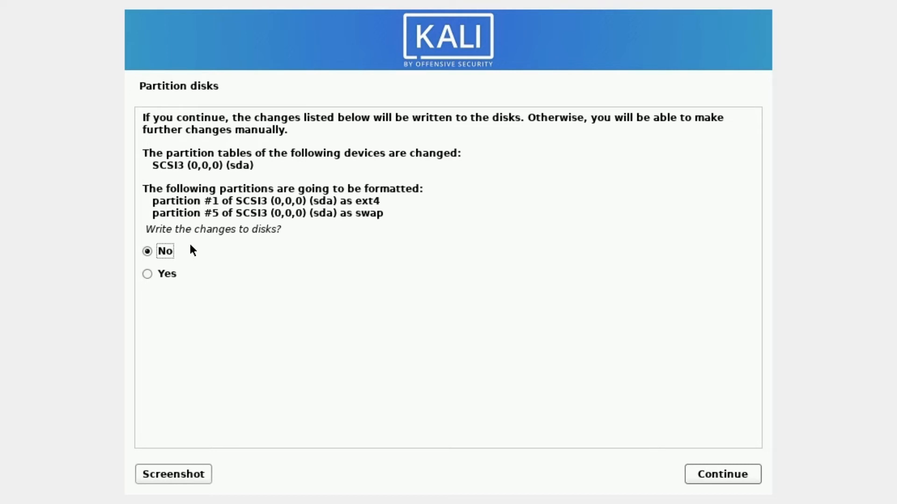
{"action": "key", "text": "Down"}
{"action": "key", "text": "Return"}
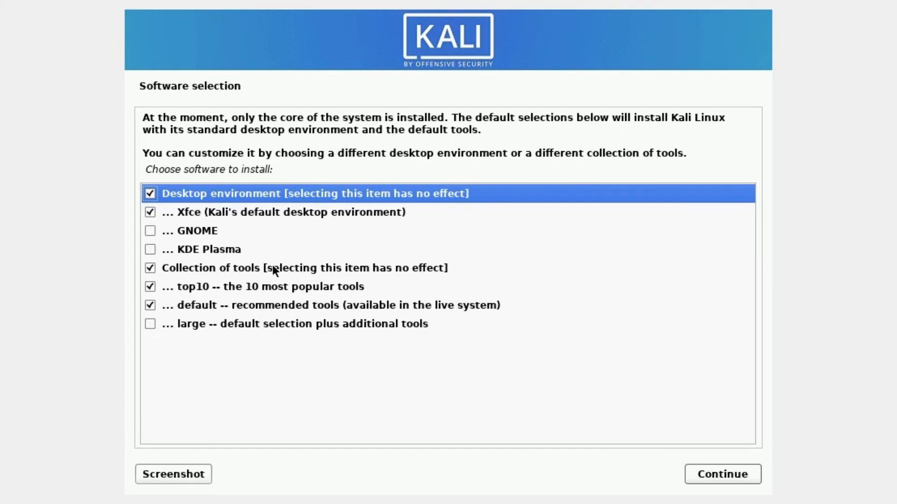
Add 'large -- default selection plus additional tools' to the software selection and start installing.
{"action": "left_click", "coordinate": [149, 324]}
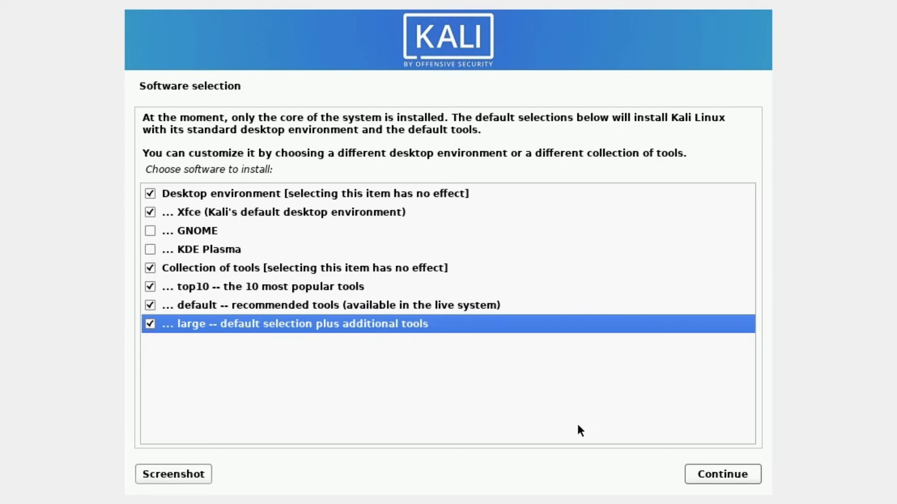
{"action": "left_click", "coordinate": [711, 474]}
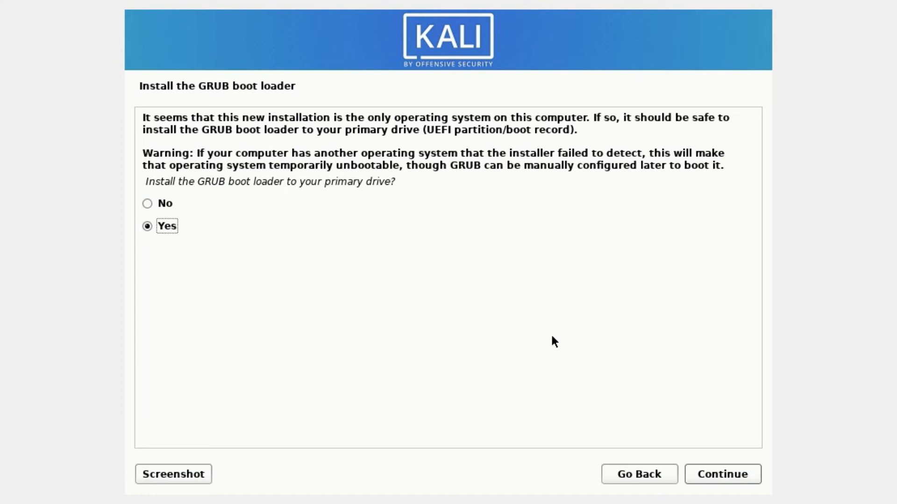
Agree to install the GRUB boot loader and put it on /dev/sda.
{"action": "key", "text": "Return"}
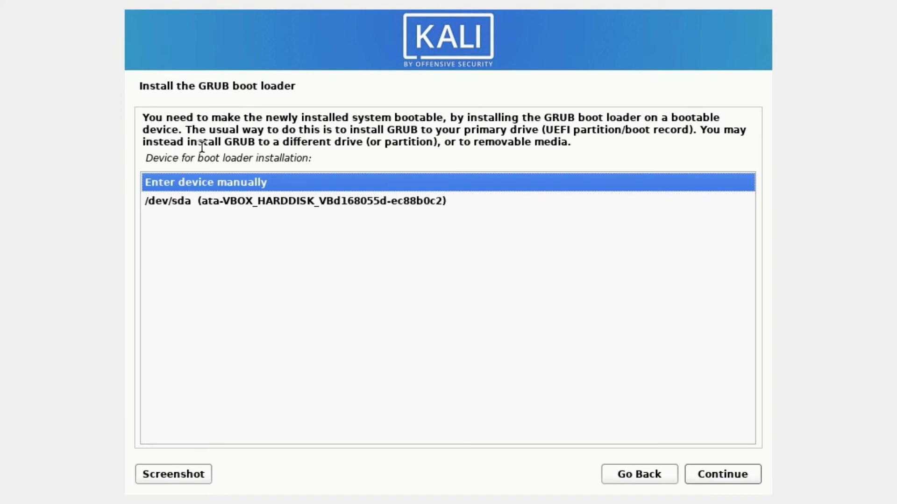
{"action": "left_click", "coordinate": [159, 204]}
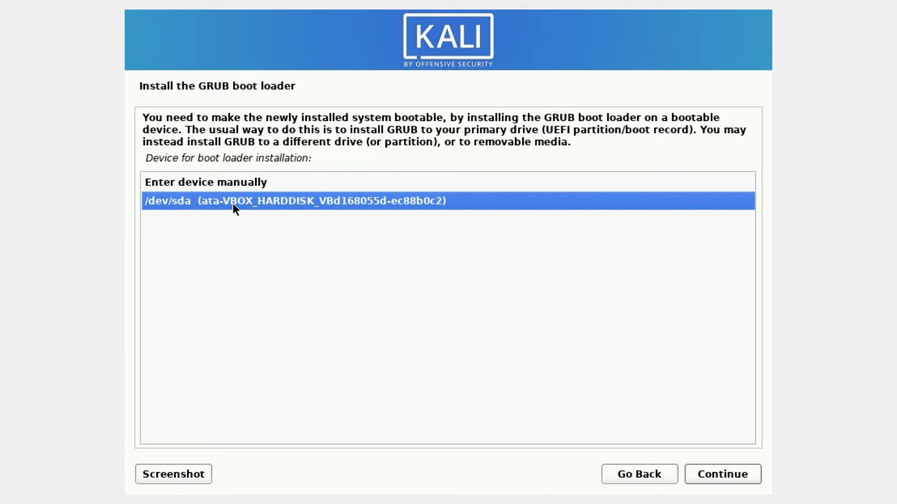
{"action": "key", "text": "Return"}
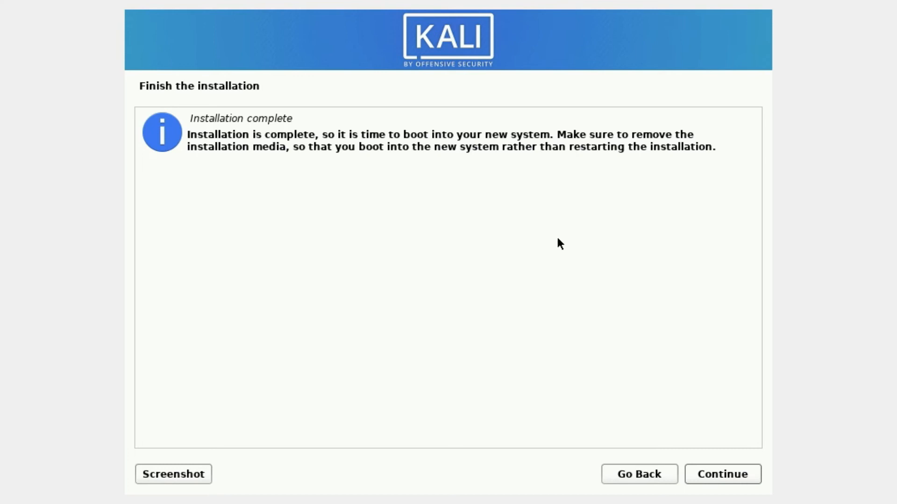
Continue from the Installation complete screen so the VM reboots into Kali.
{"action": "left_click", "coordinate": [731, 476]}
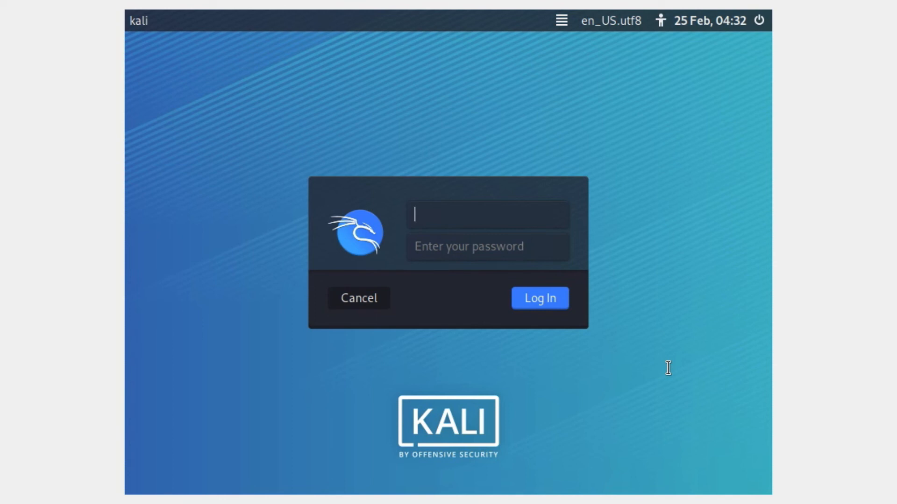
Sign in with the new user's username and password, then dismiss the VirtualBox integration notice.
{"action": "type", "text": "mrhacker"}
{"action": "key", "text": "Tab"}
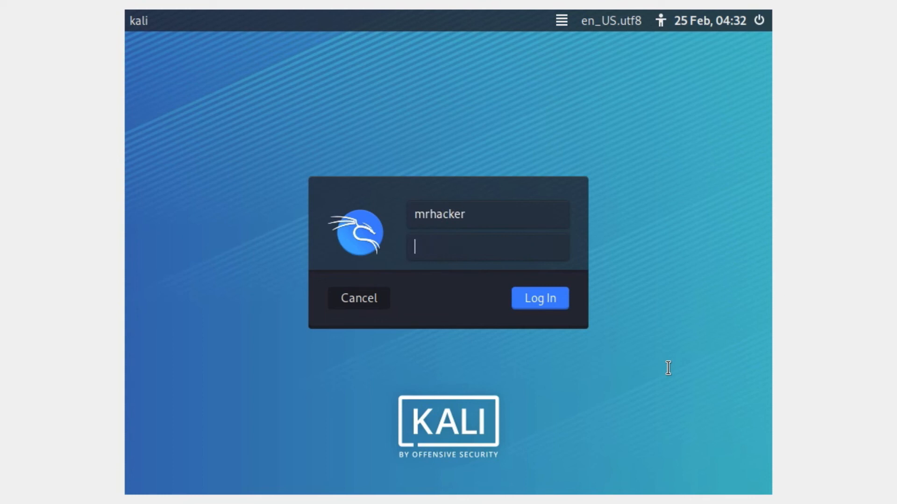
{"action": "type", "text": "••••••••"}
{"action": "key", "text": "Return"}
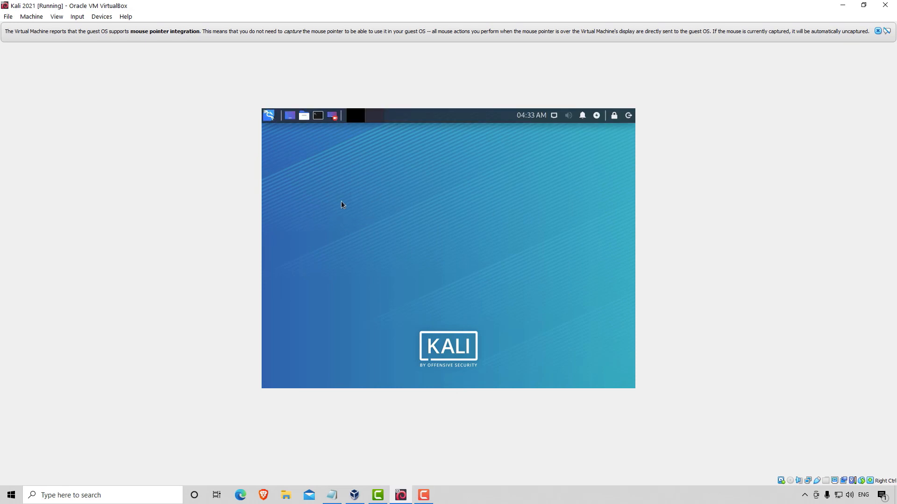
{"action": "left_click", "coordinate": [877, 31]}
Close the notification bar and maximize the Kali 2021 VM window to full screen.
{"action": "left_click", "coordinate": [864, 5]}
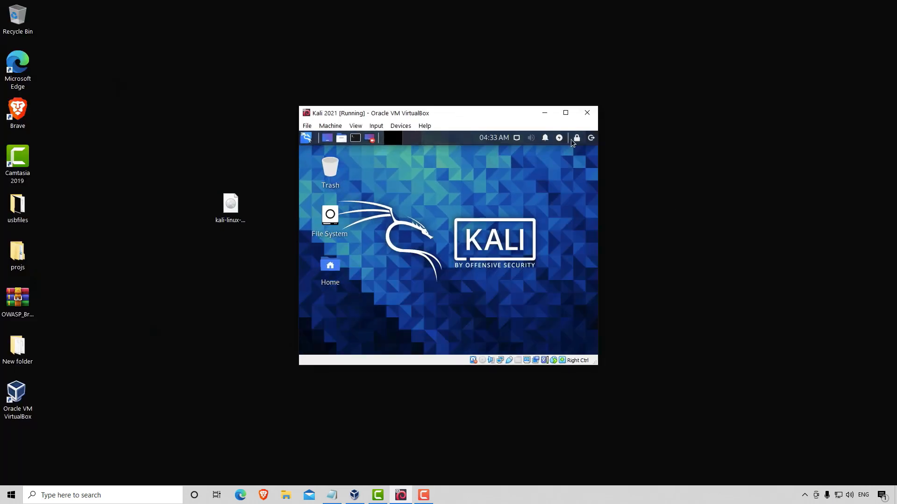
{"action": "left_click", "coordinate": [565, 113]}
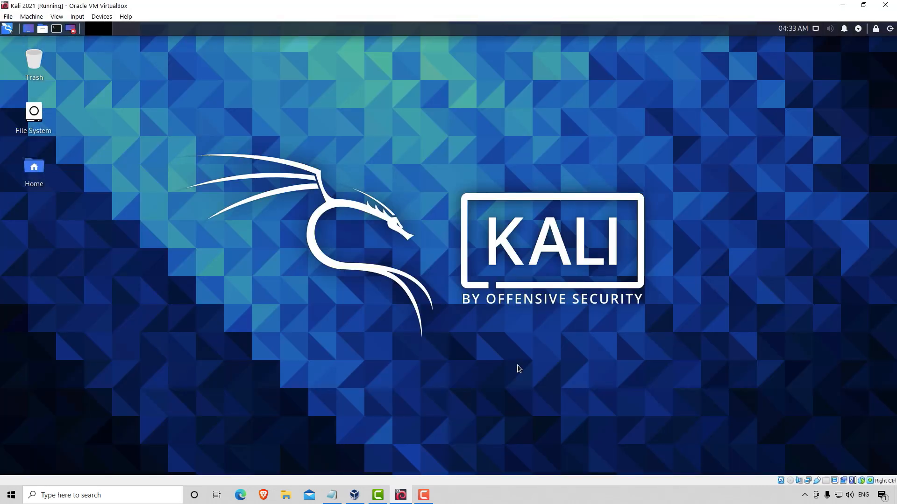